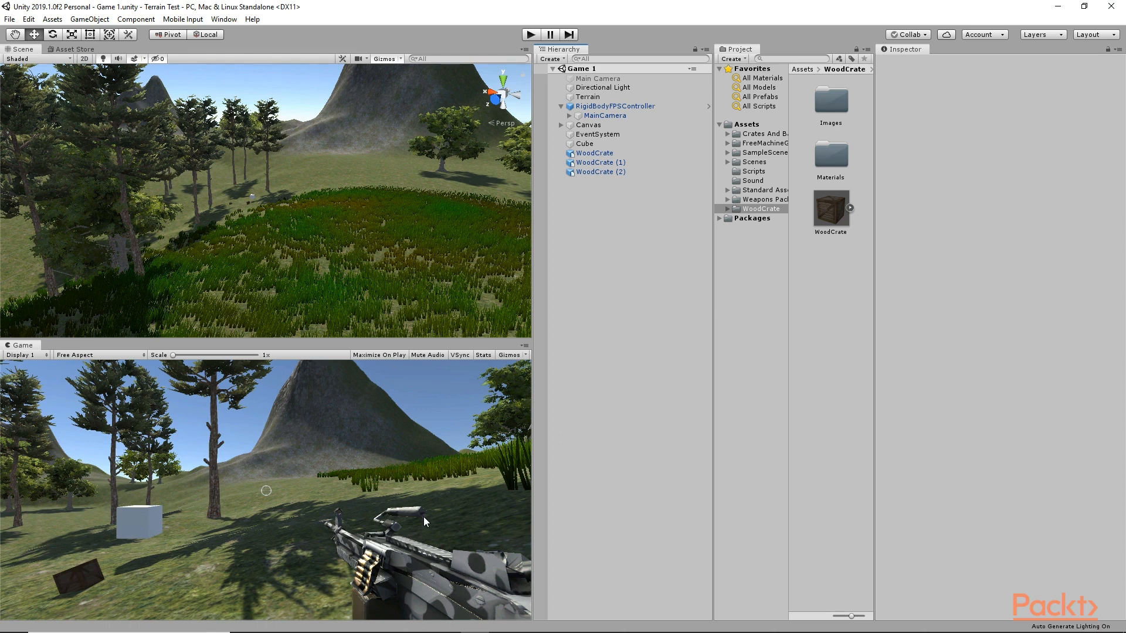
# Turn the Directional Light off and back on to compare the scene's lighting.
pyautogui.click(604, 87)
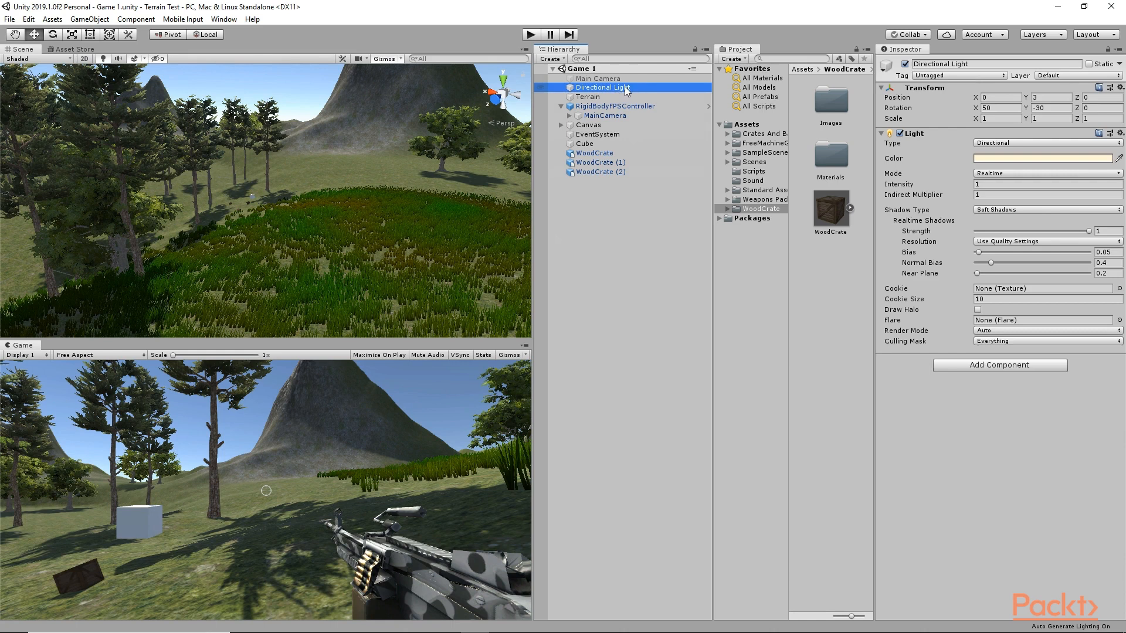
pyautogui.click(905, 64)
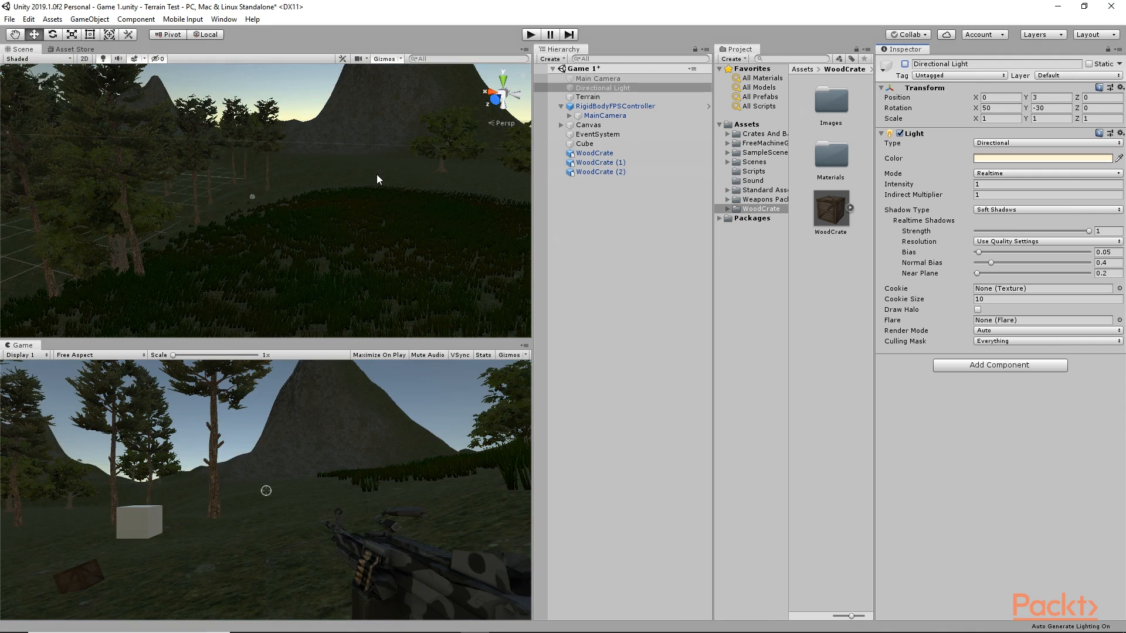
pyautogui.click(905, 63)
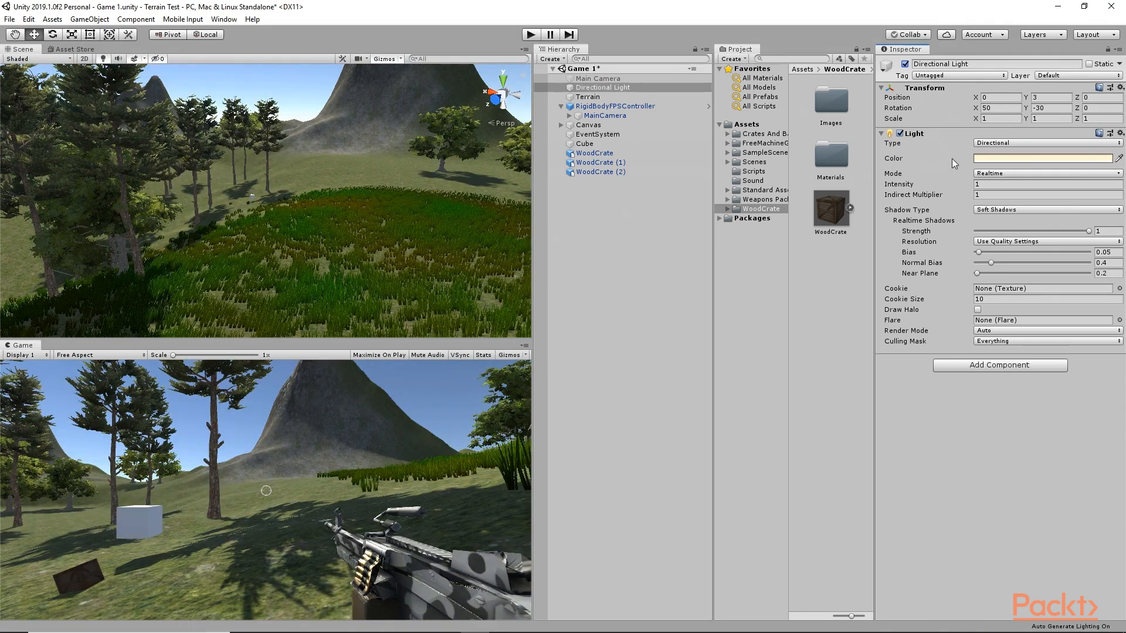
# Try the paler colour EFEDE9 on the Directional Light and revert to its original warm tint.
pyautogui.click(996, 158)
pyautogui.moveTo(794, 308)
pyautogui.mouseDown()
pyautogui.moveTo(830, 319)
pyautogui.moveTo(825, 354)
pyautogui.moveTo(786, 356)
pyautogui.moveTo(778, 323)
pyautogui.moveTo(840, 305)
pyautogui.moveTo(824, 315)
pyautogui.moveTo(818, 352)
pyautogui.moveTo(840, 308)
pyautogui.moveTo(785, 308)
pyautogui.mouseUp()
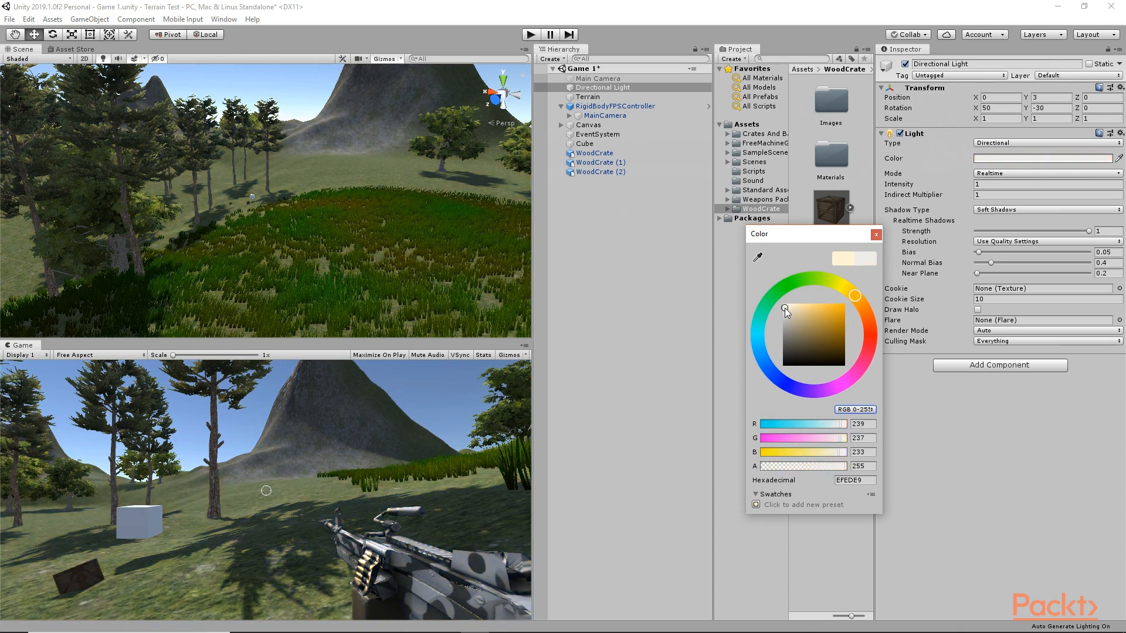
pyautogui.click(876, 234)
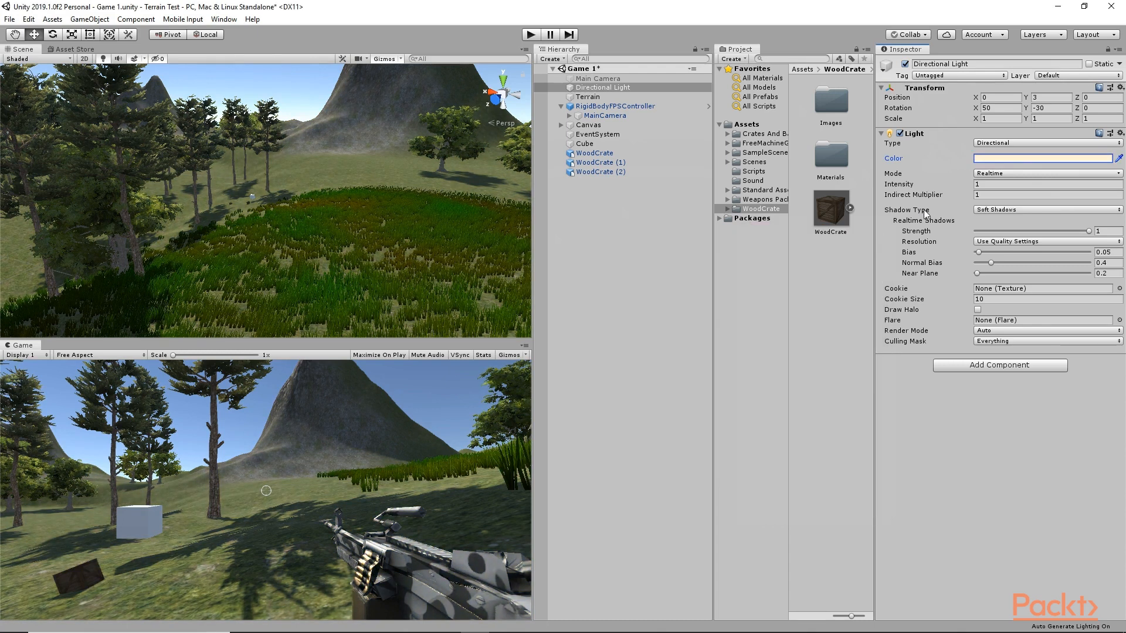
# Try an intensity of 4.36 on the Directional Light and reset it to 1.
pyautogui.click(951, 185)
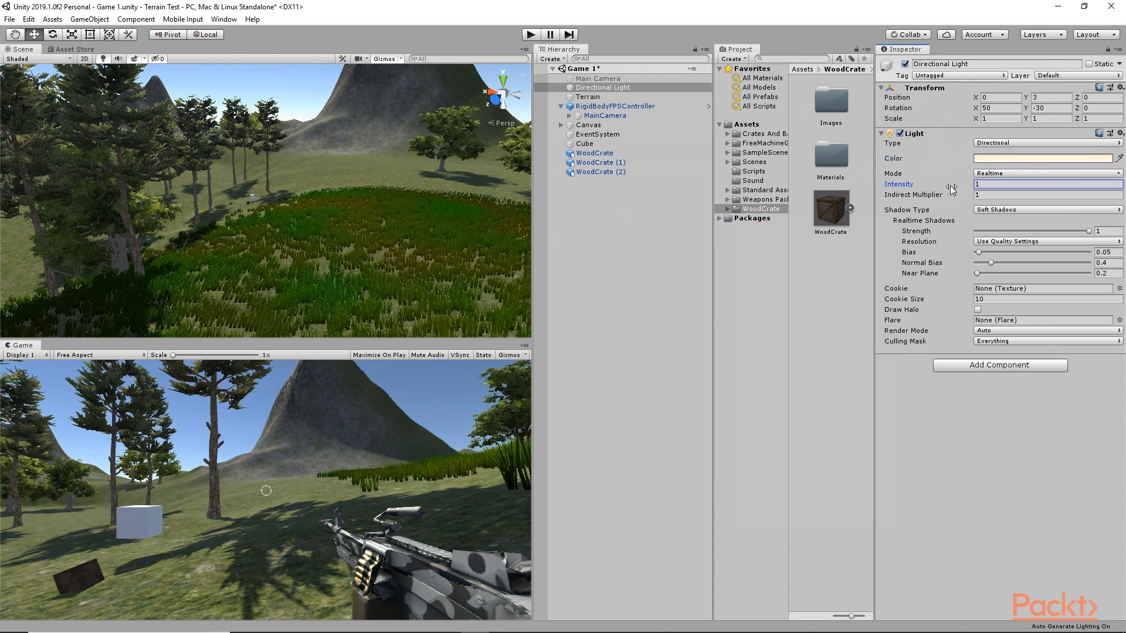
pyautogui.moveTo(950, 186); pyautogui.dragTo(1017, 187)
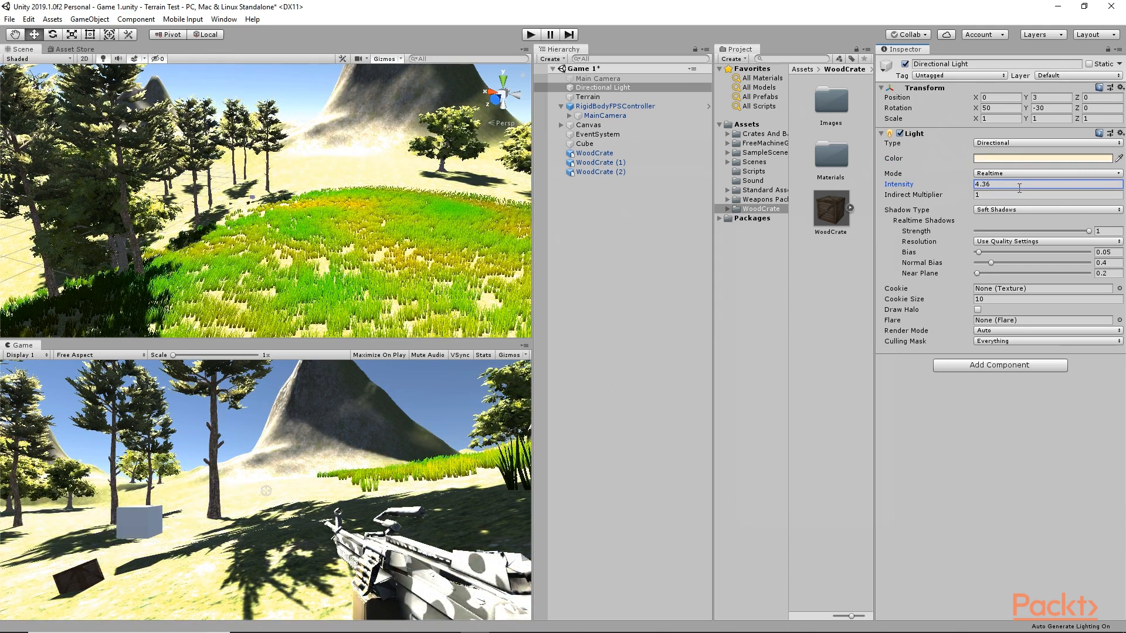
pyautogui.write('1')
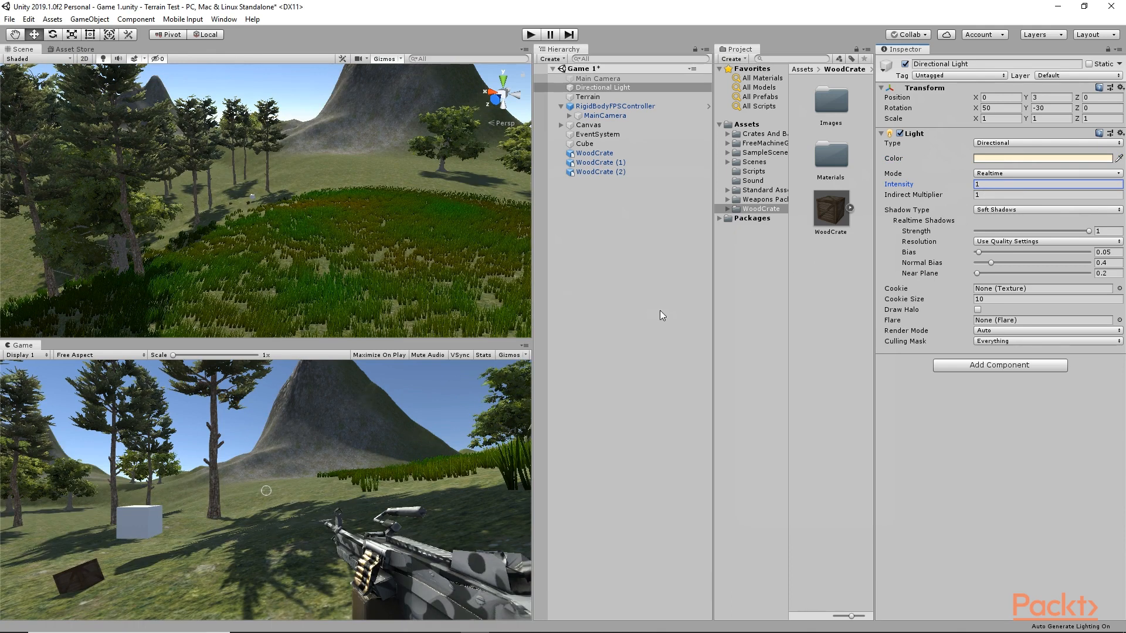
# Try No Shadows on the Directional Light and switch back to Soft Shadows with a strength of 1.
pyautogui.click(996, 209)
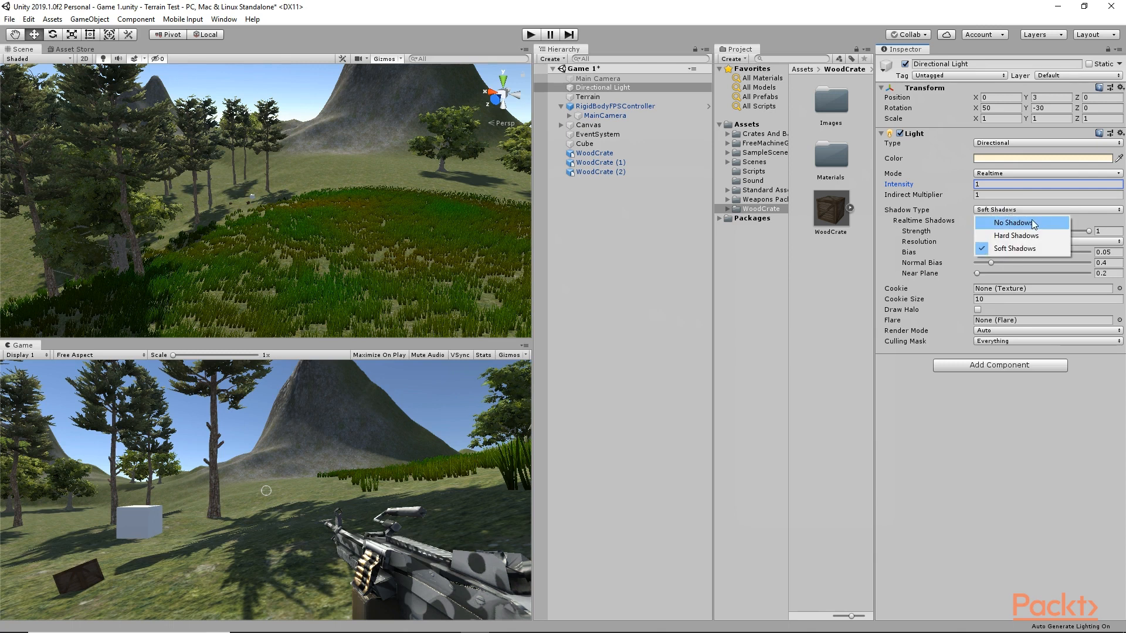
pyautogui.click(1013, 224)
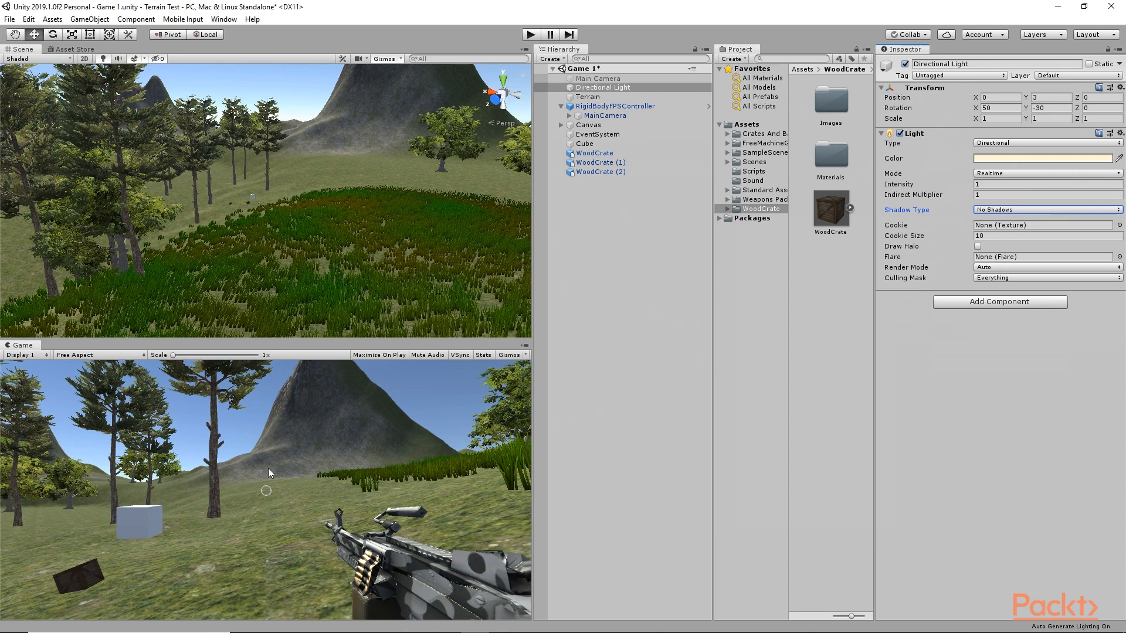
pyautogui.click(991, 210)
pyautogui.click(1004, 235)
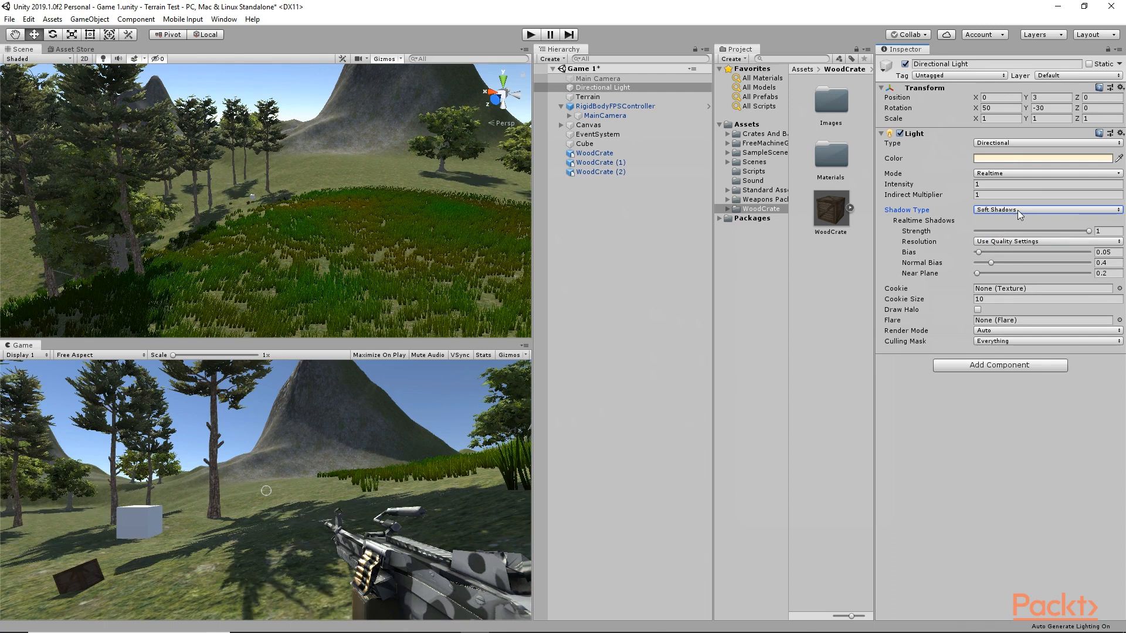
pyautogui.moveTo(1089, 232)
pyautogui.mouseDown()
pyautogui.moveTo(965, 236)
pyautogui.moveTo(1092, 235)
pyautogui.mouseUp()
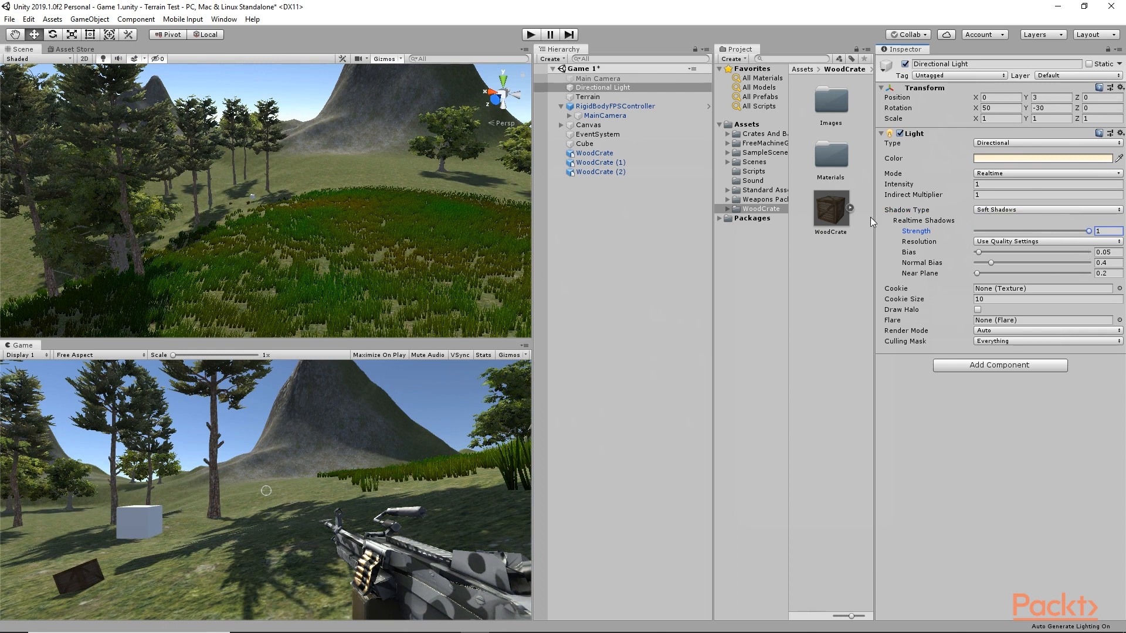
# Open the Lighting Settings window, dock it alongside the Inspector and look through its scene settings.
pyautogui.click(224, 23)
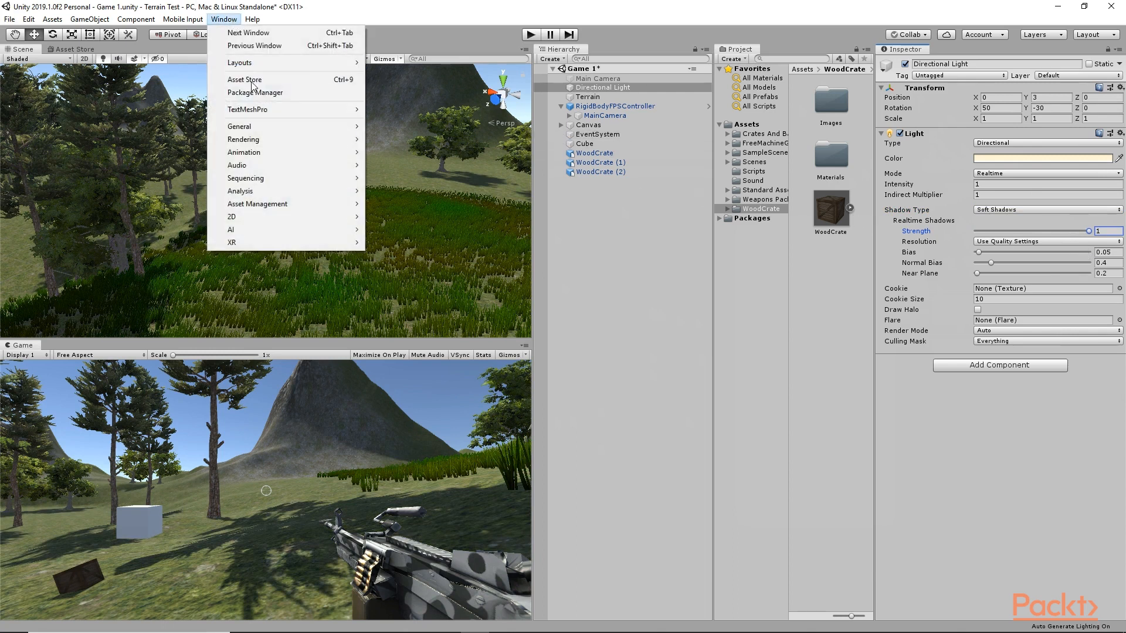
pyautogui.moveTo(276, 139)
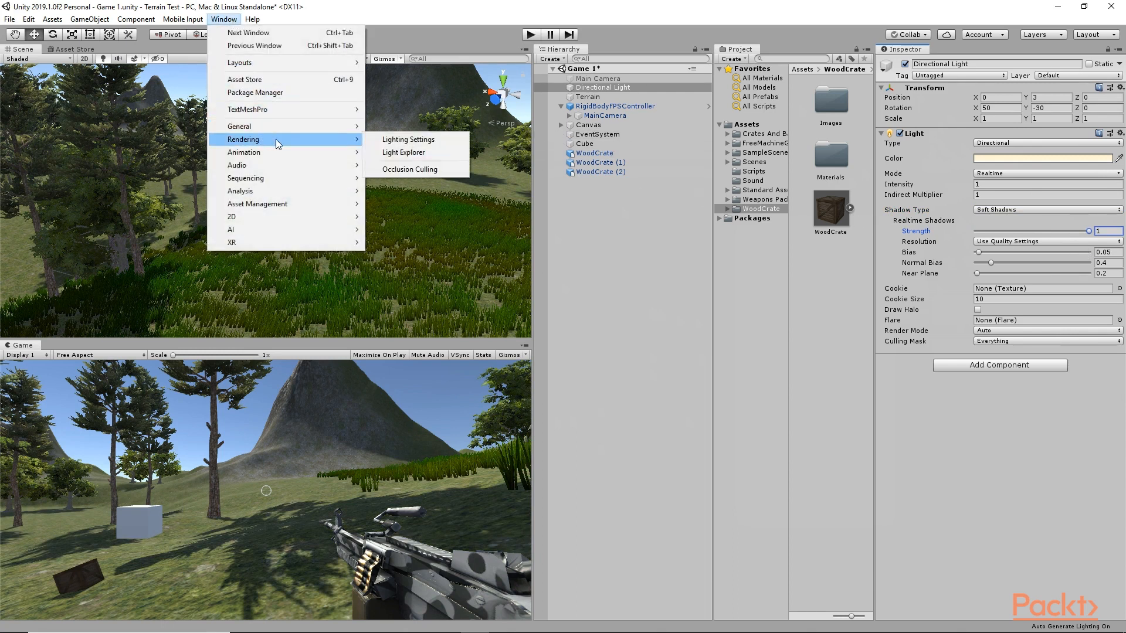
pyautogui.click(401, 139)
pyautogui.moveTo(870, 129); pyautogui.dragTo(789, 158)
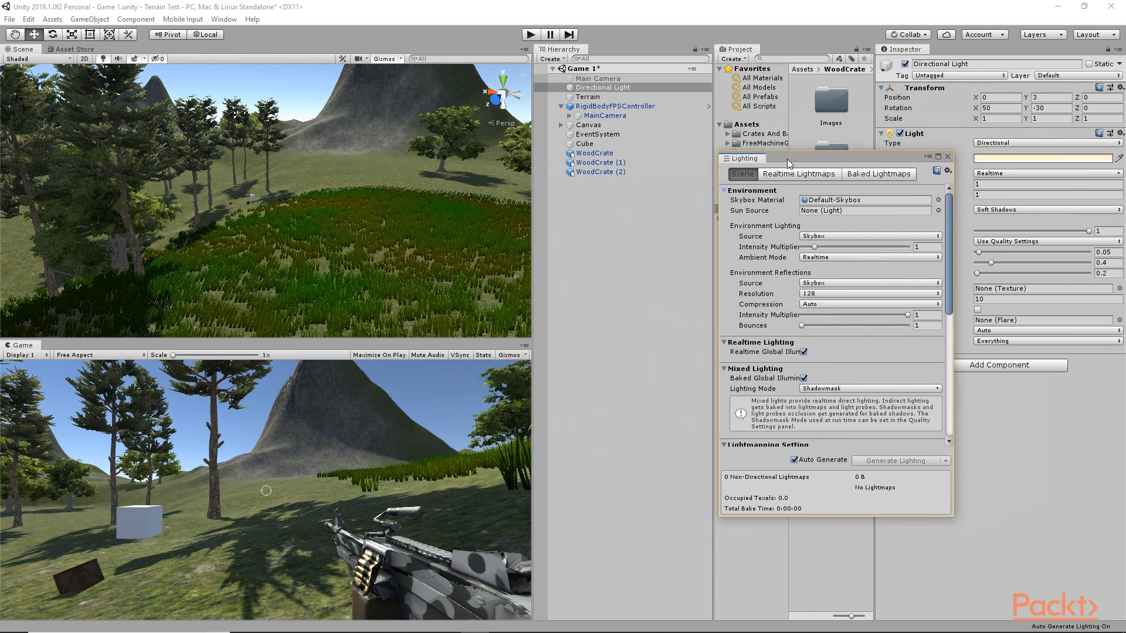
pyautogui.moveTo(787, 160); pyautogui.dragTo(900, 54)
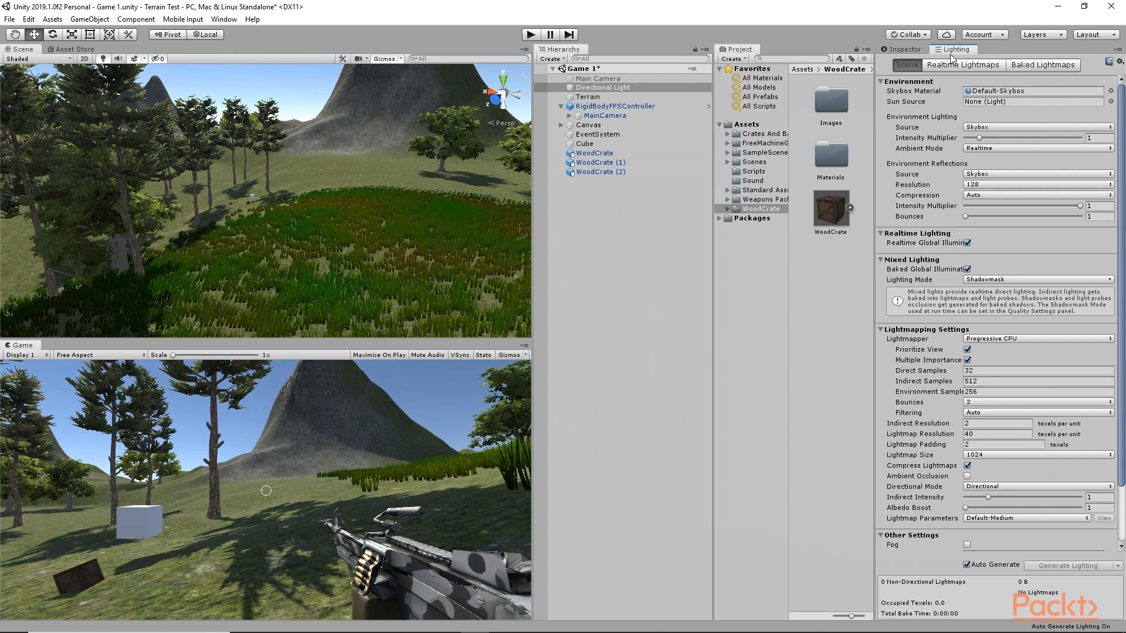
pyautogui.scroll(-3, 1124, 176)
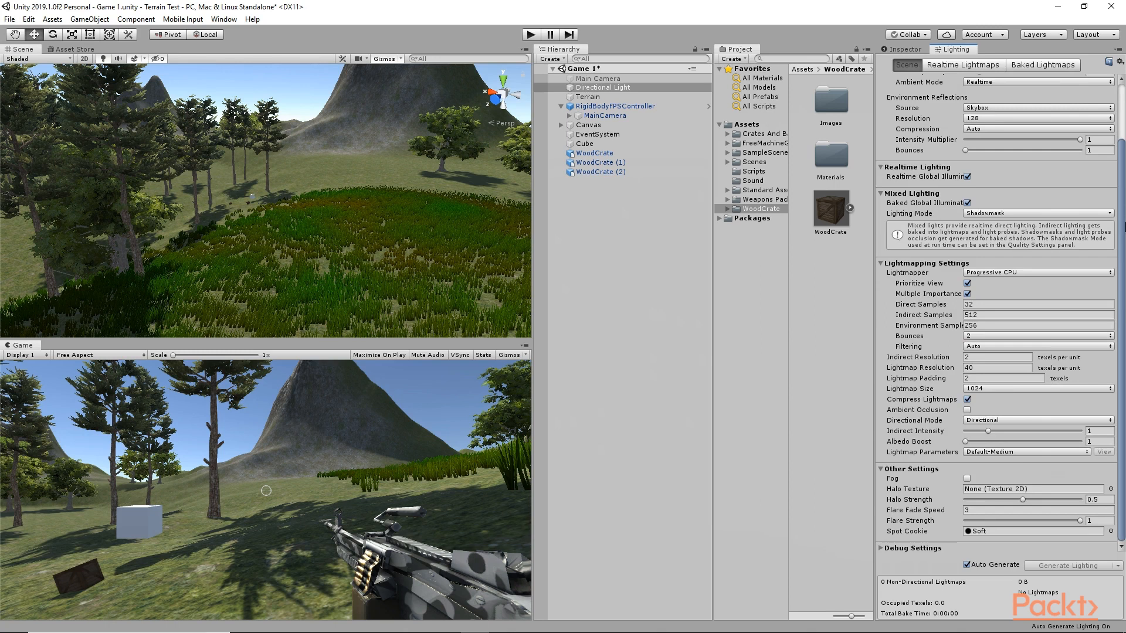
pyautogui.scroll(3, 1125, 274)
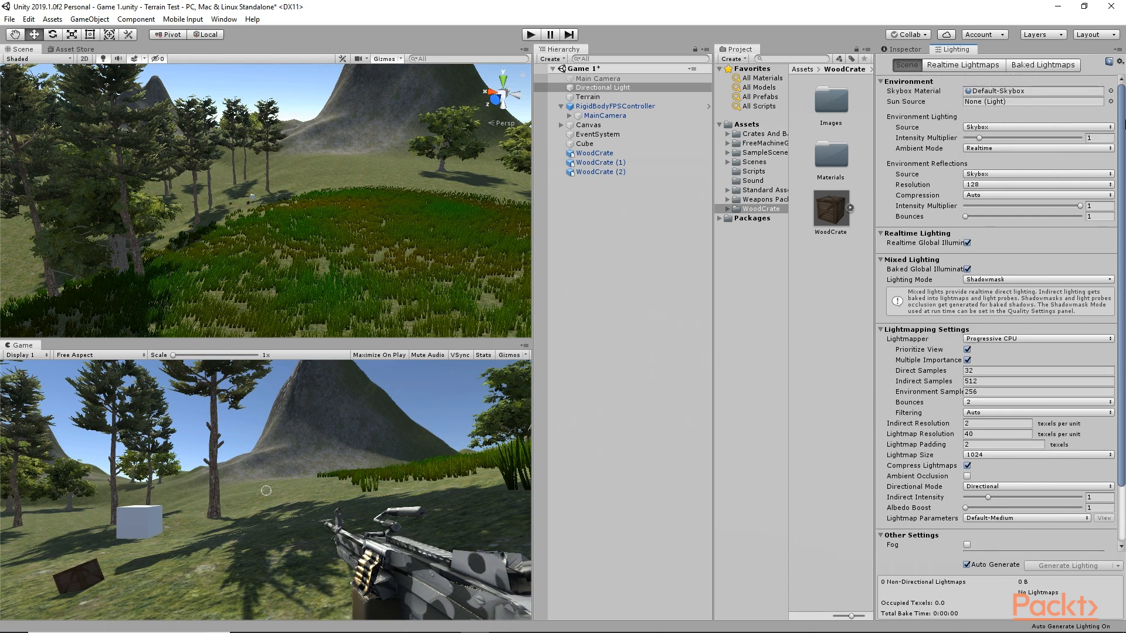
# Disable the Directional Light in the scene.
pyautogui.click(600, 89)
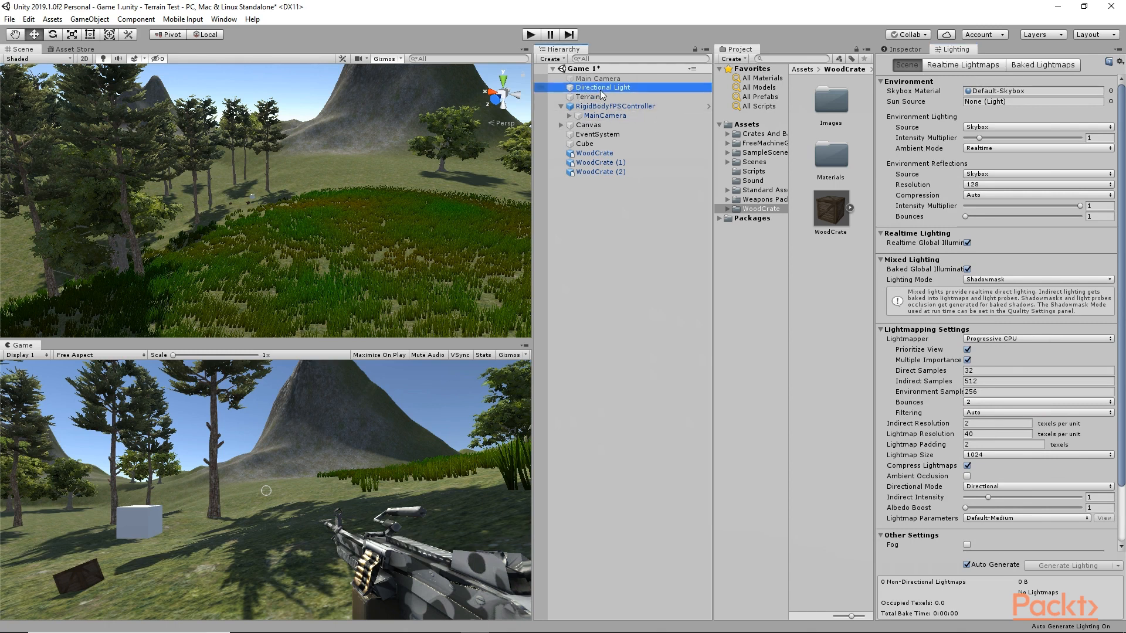
pyautogui.click(897, 51)
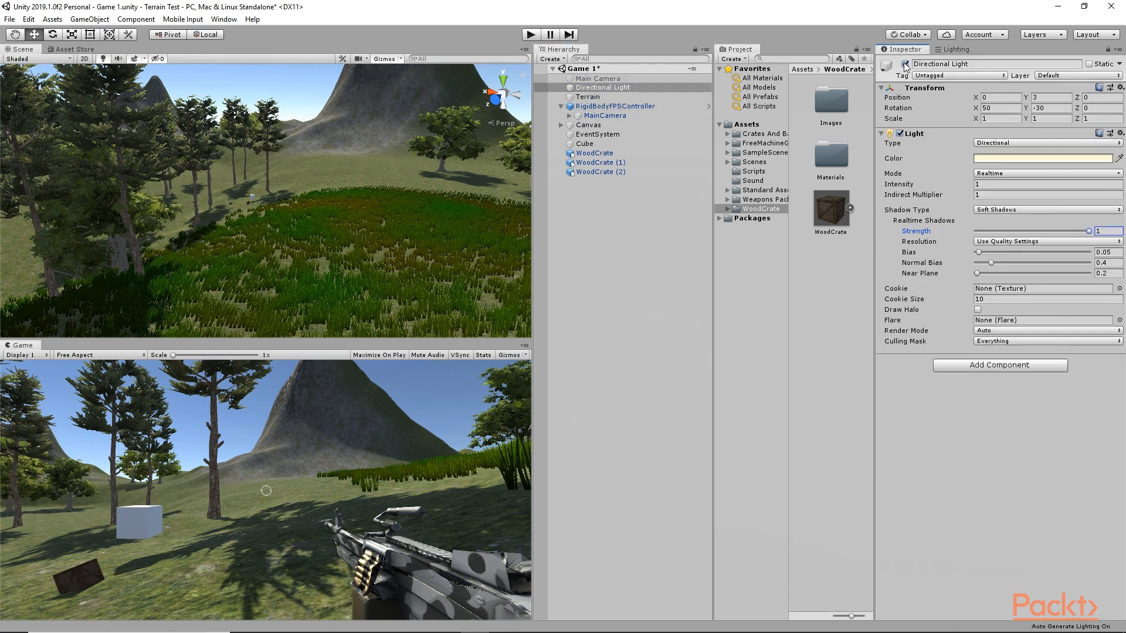
pyautogui.click(905, 64)
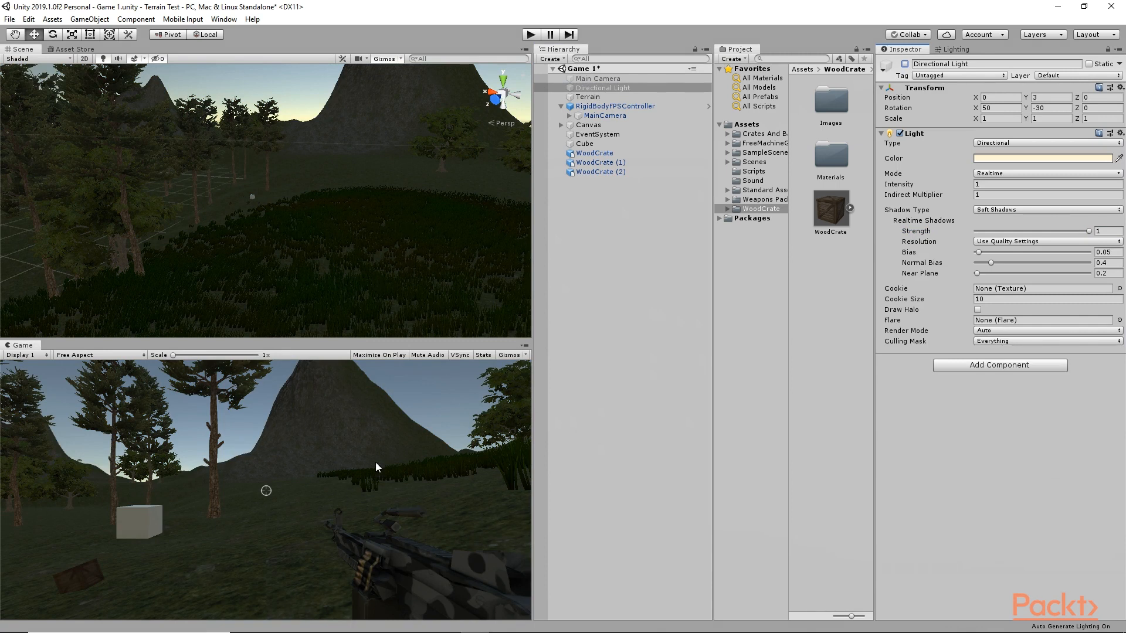
# Set the skybox material in the scene's environment lighting settings to None.
pyautogui.click(957, 50)
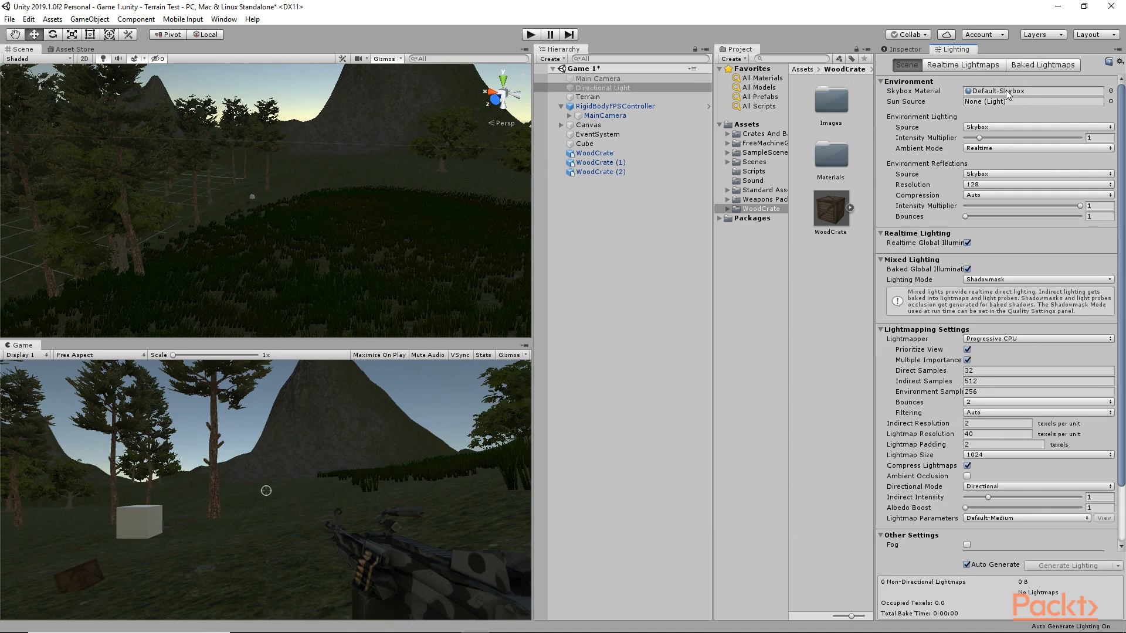
pyautogui.click(1111, 91)
pyautogui.moveTo(923, 455); pyautogui.dragTo(925, 326)
pyautogui.click(626, 359)
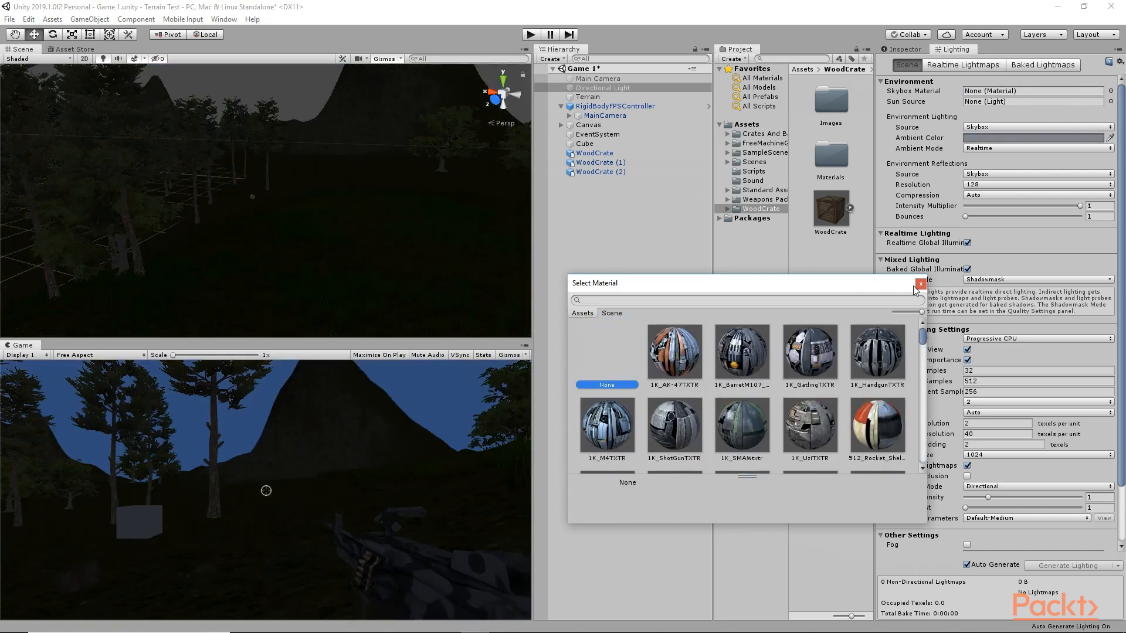
pyautogui.click(920, 285)
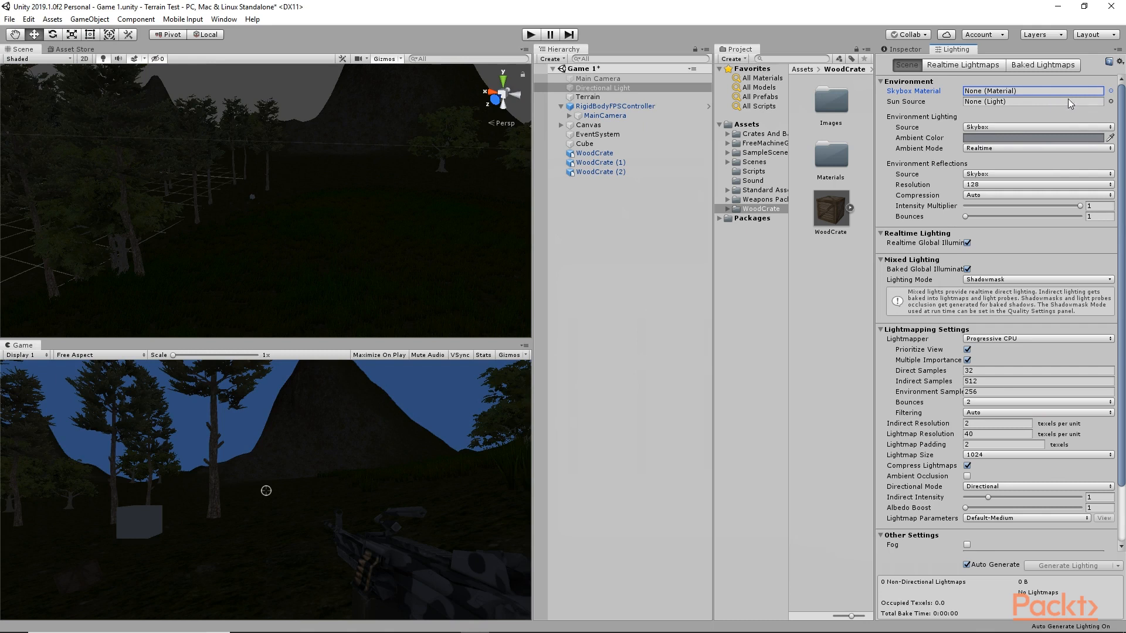
# Set the environment lighting's ambient color to black (RGB 0, 0, 0).
pyautogui.scroll(-1, 997, 317)
pyautogui.scroll(1, 997, 317)
pyautogui.click(970, 138)
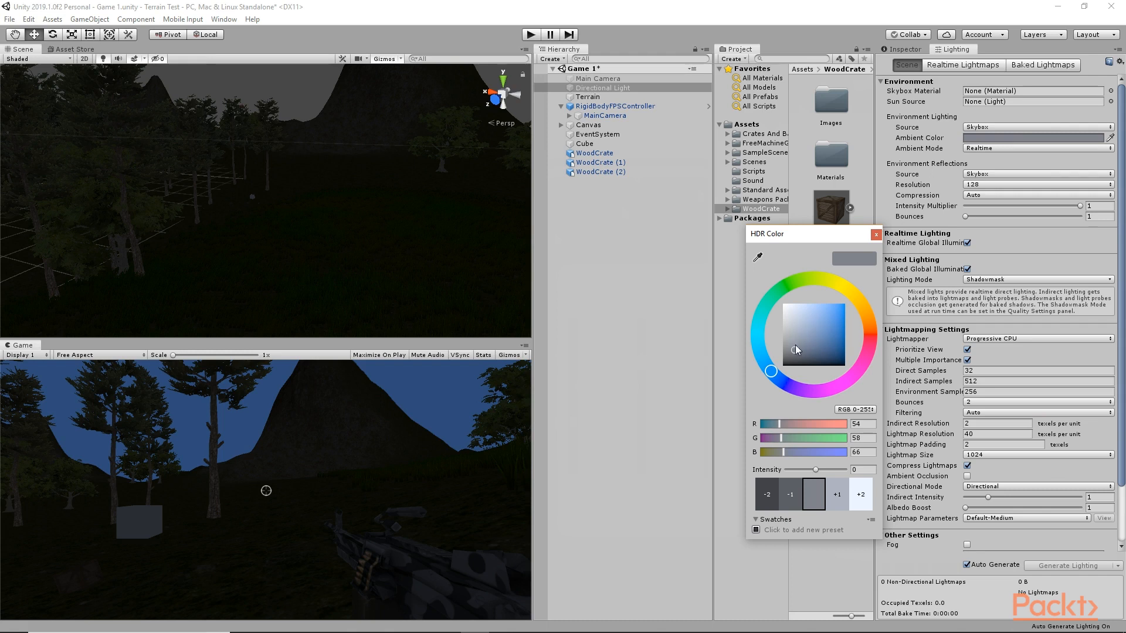
pyautogui.moveTo(794, 350); pyautogui.dragTo(774, 392)
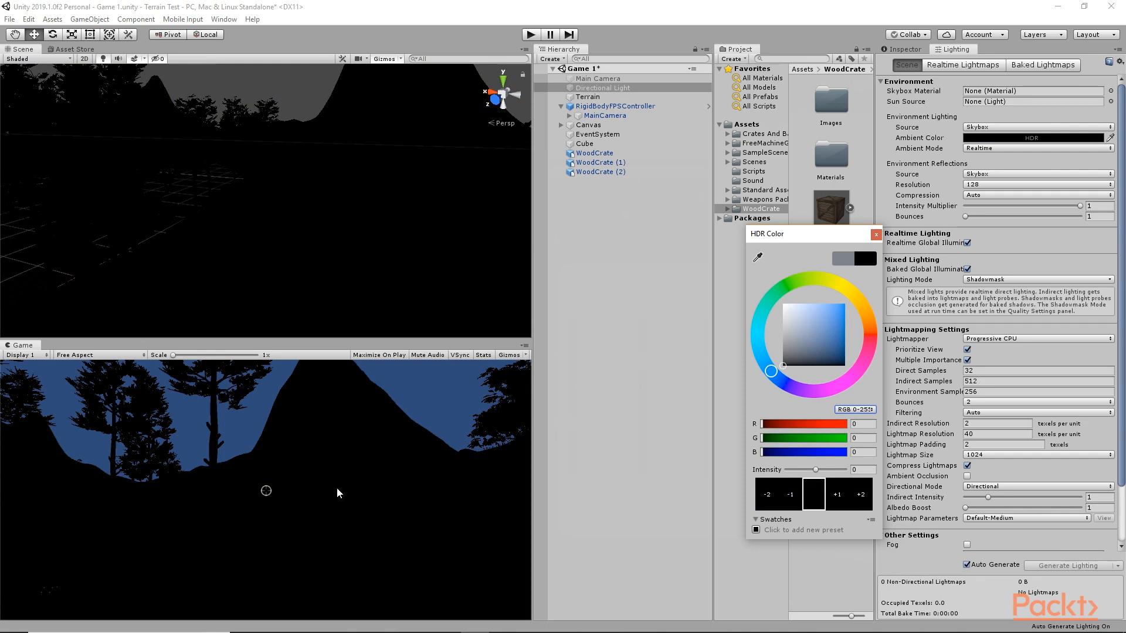
pyautogui.click(877, 234)
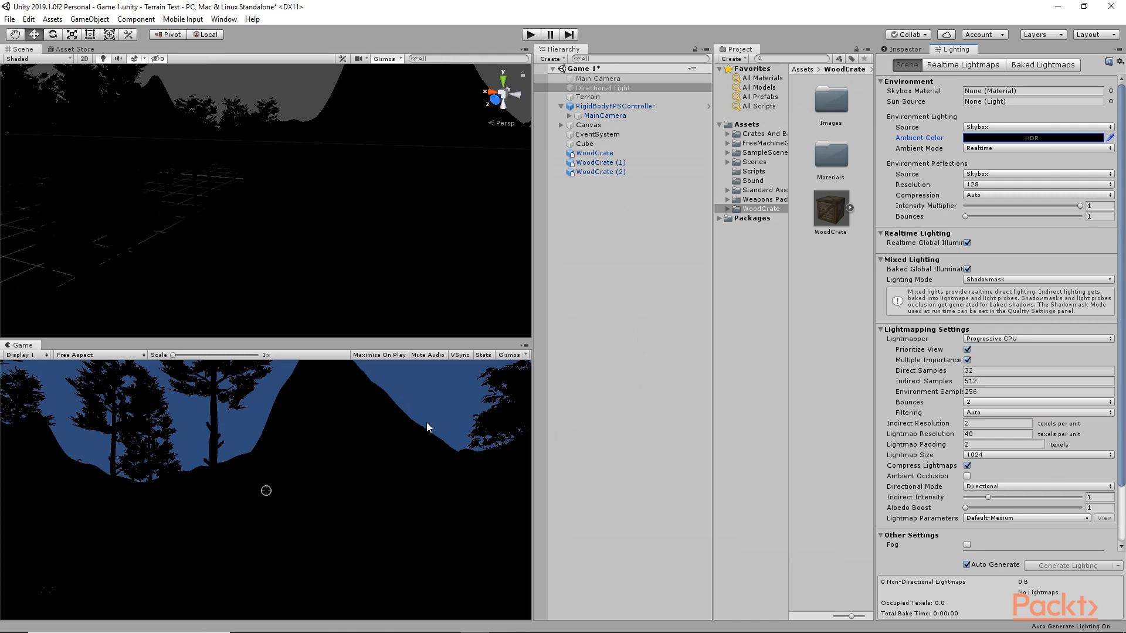
# Try a black background (000000) on the RigidBodyFPSController's MainCamera and restore the blue 314D79.
pyautogui.click(608, 109)
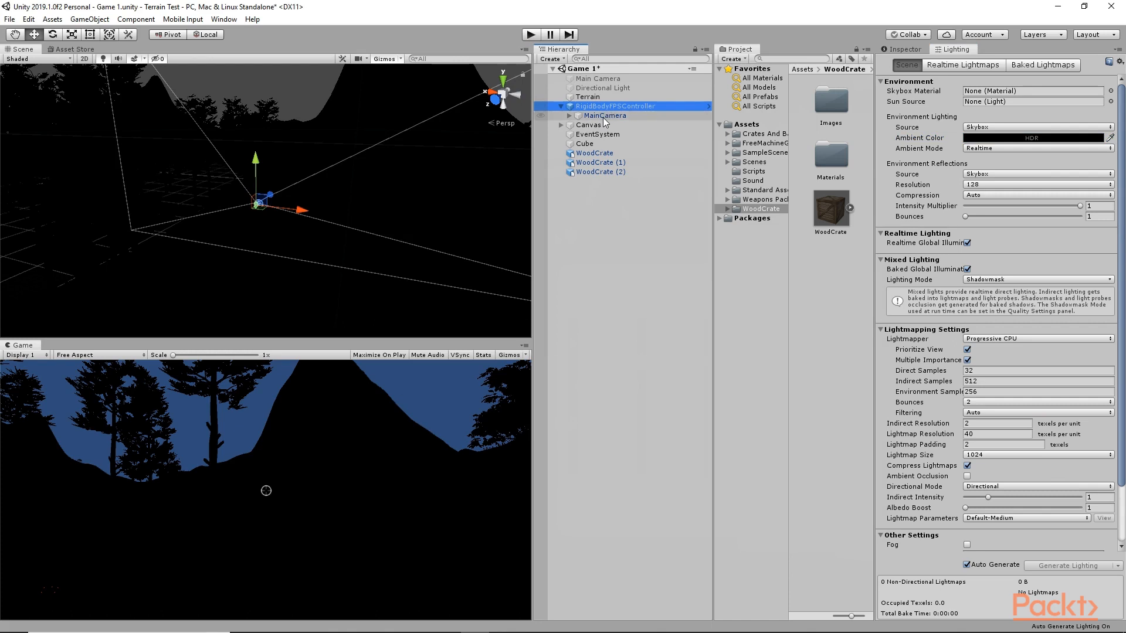
pyautogui.click(605, 116)
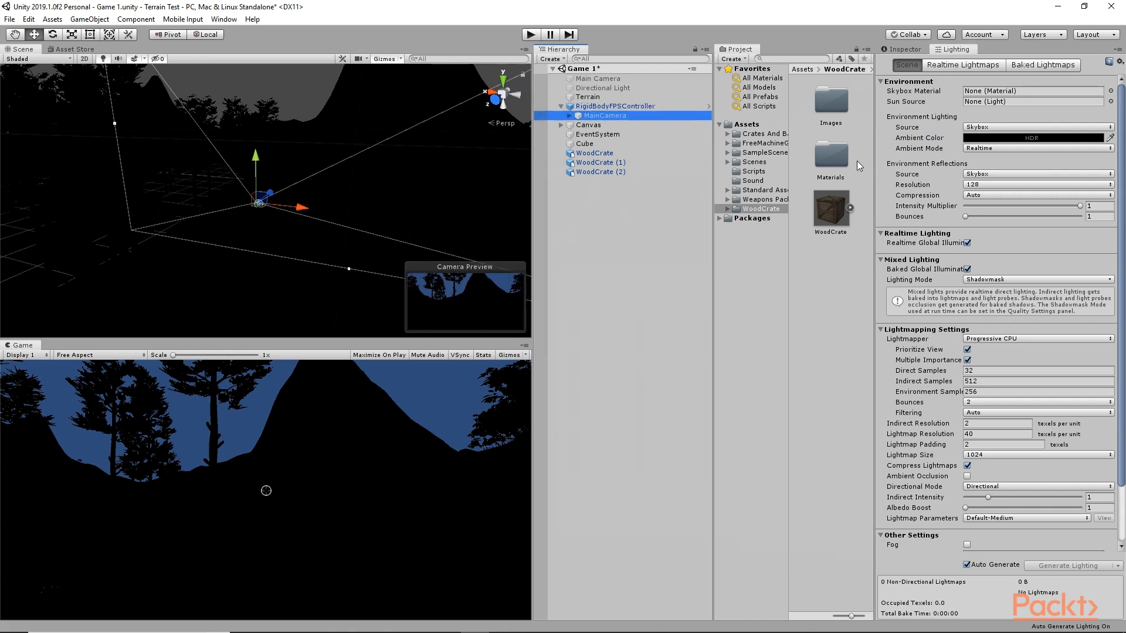
pyautogui.click(906, 50)
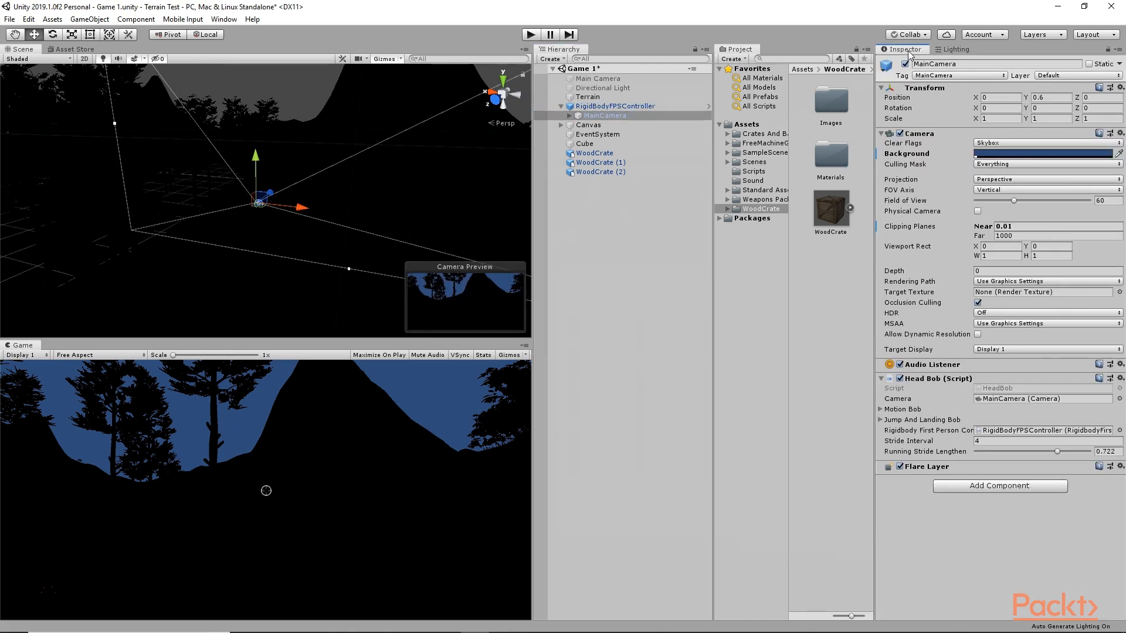
pyautogui.click(987, 154)
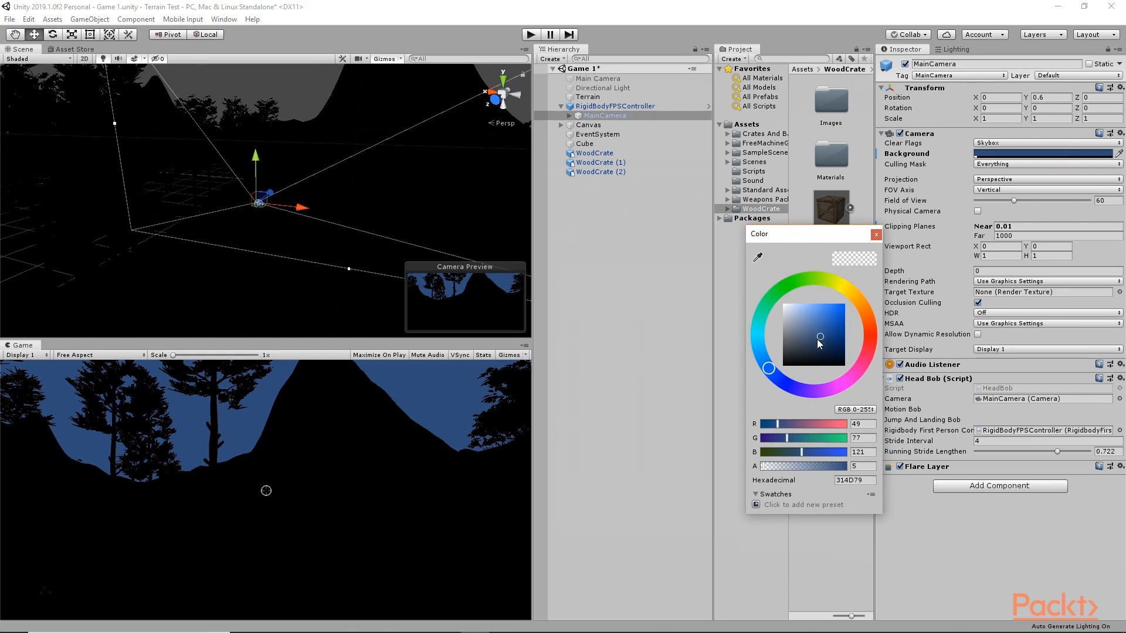
pyautogui.moveTo(819, 340); pyautogui.dragTo(775, 378)
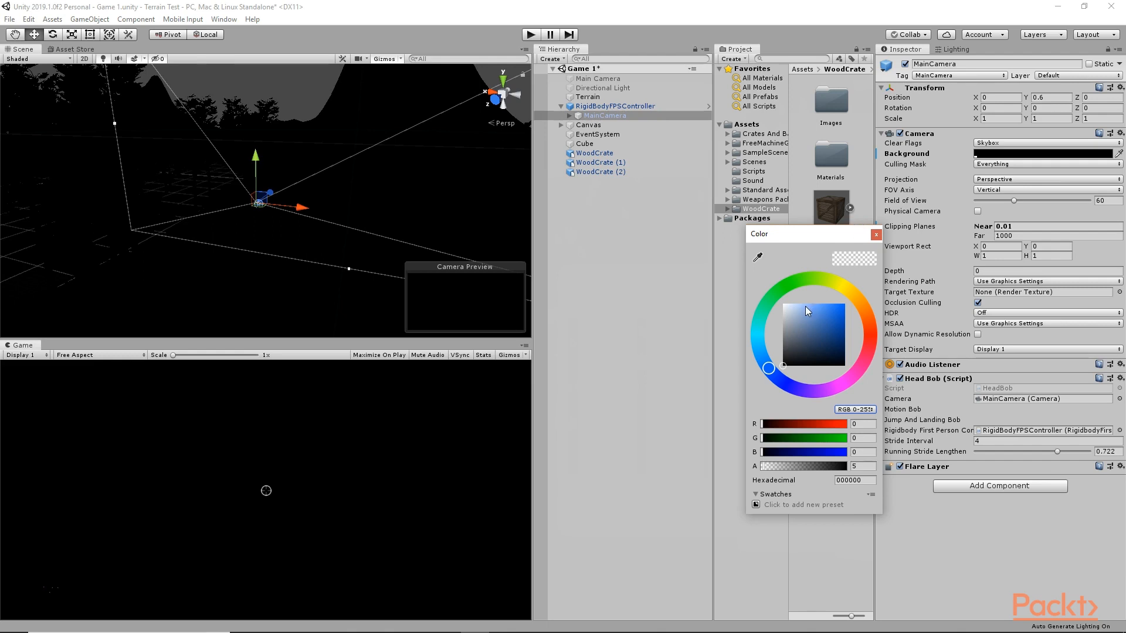
pyautogui.moveTo(805, 305); pyautogui.dragTo(814, 321)
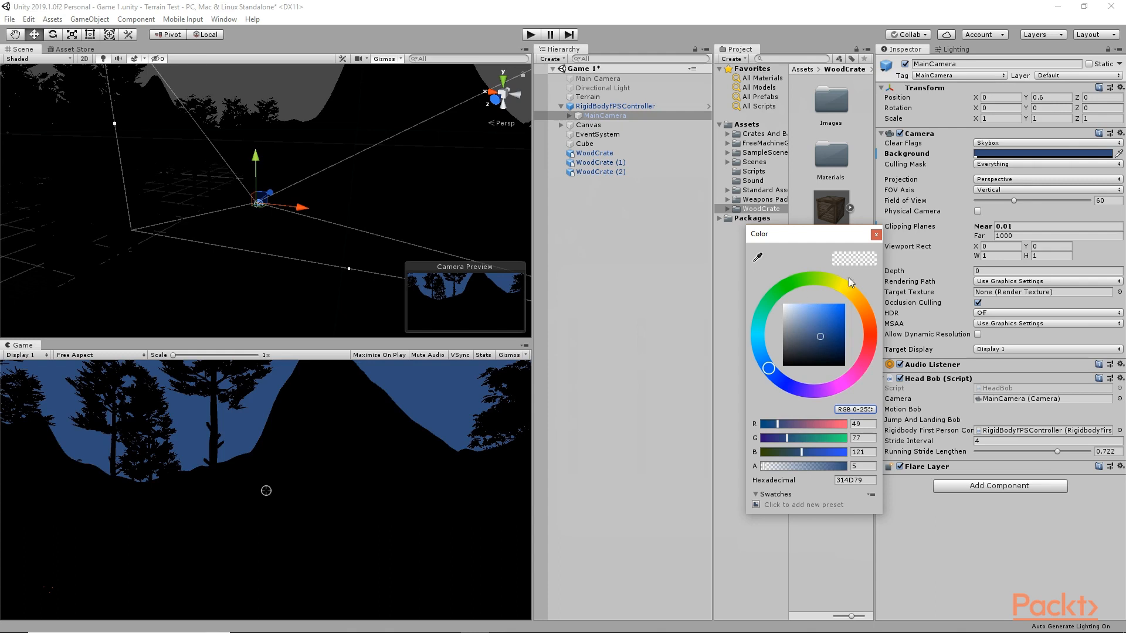
pyautogui.click(876, 235)
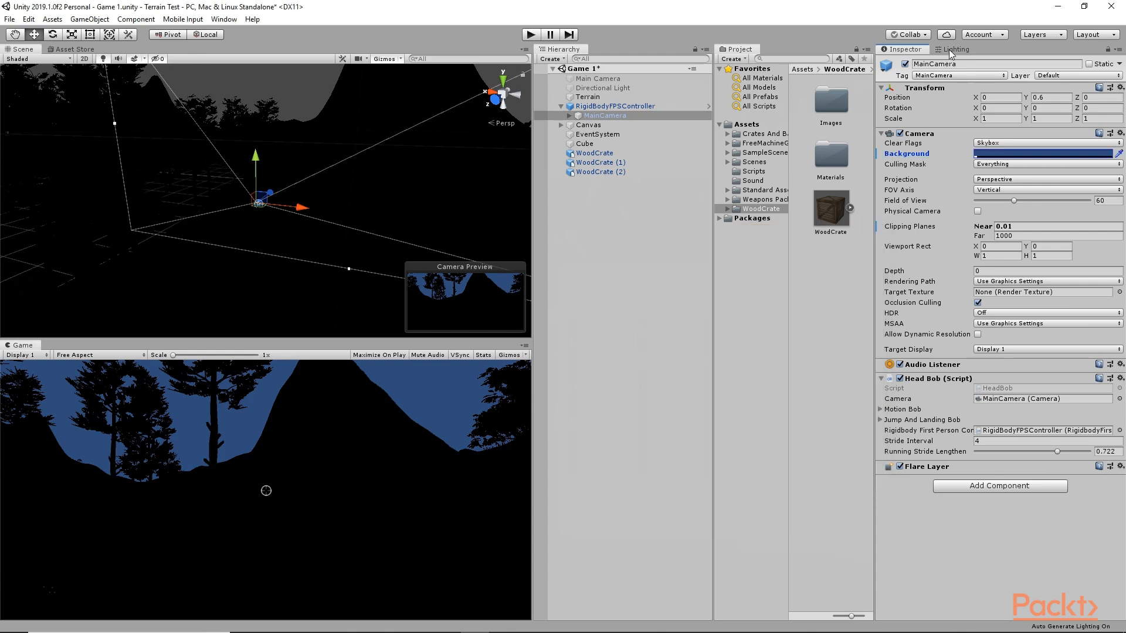
# Set the environment's skybox material back to Default-Skybox in the lighting settings.
pyautogui.click(951, 52)
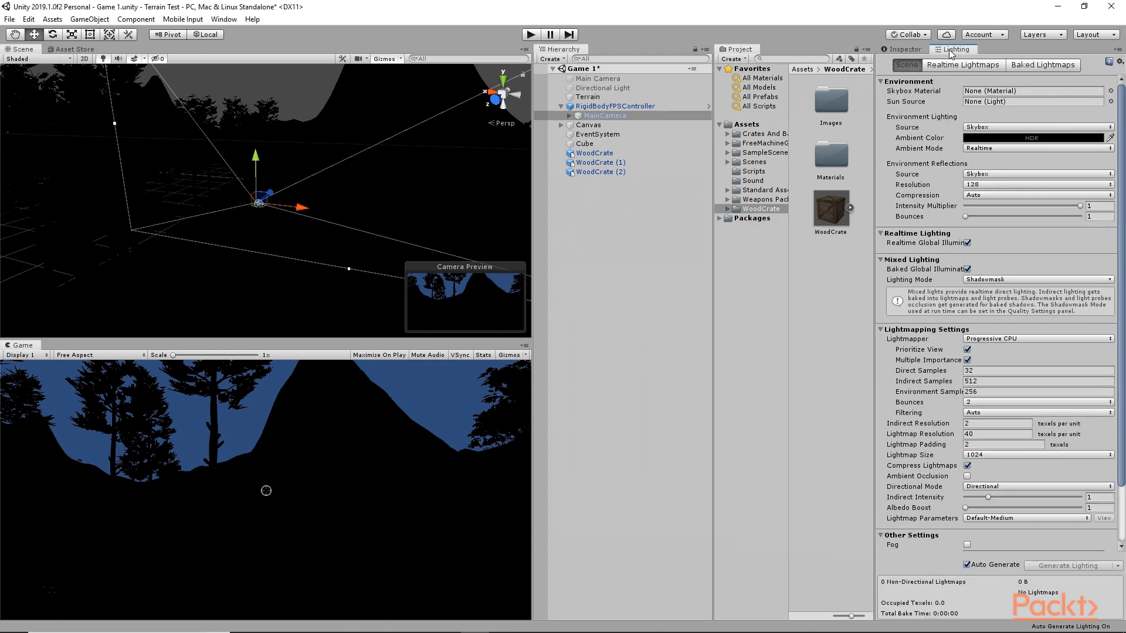
pyautogui.click(1110, 91)
pyautogui.moveTo(922, 364); pyautogui.dragTo(922, 454)
pyautogui.click(890, 366)
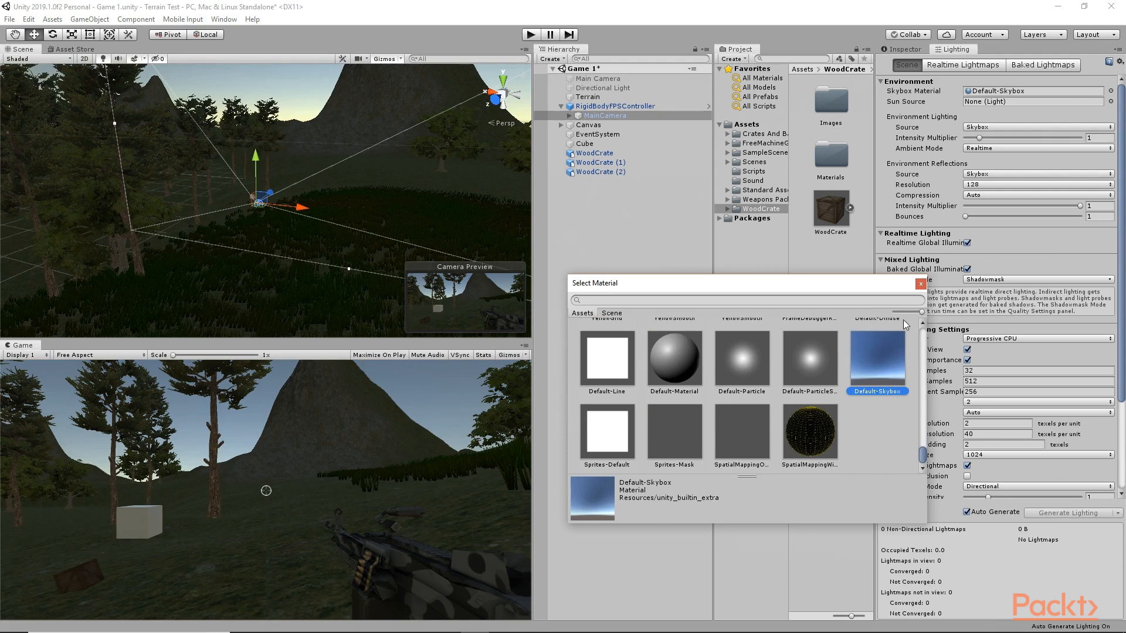
pyautogui.click(921, 284)
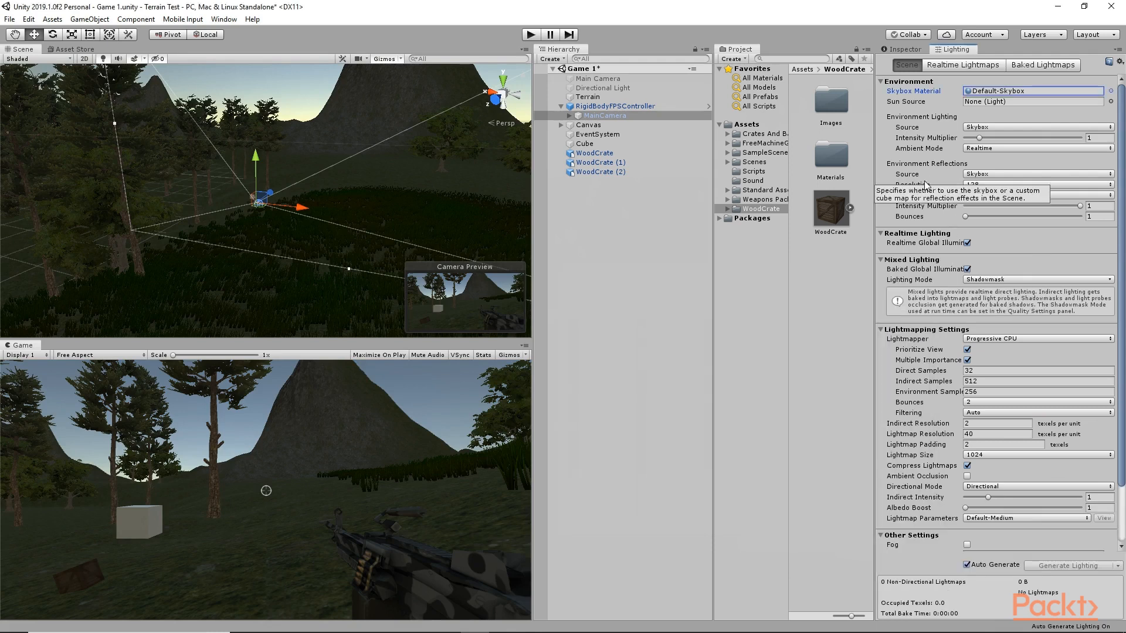
# Enable the Directional Light again.
pyautogui.click(906, 50)
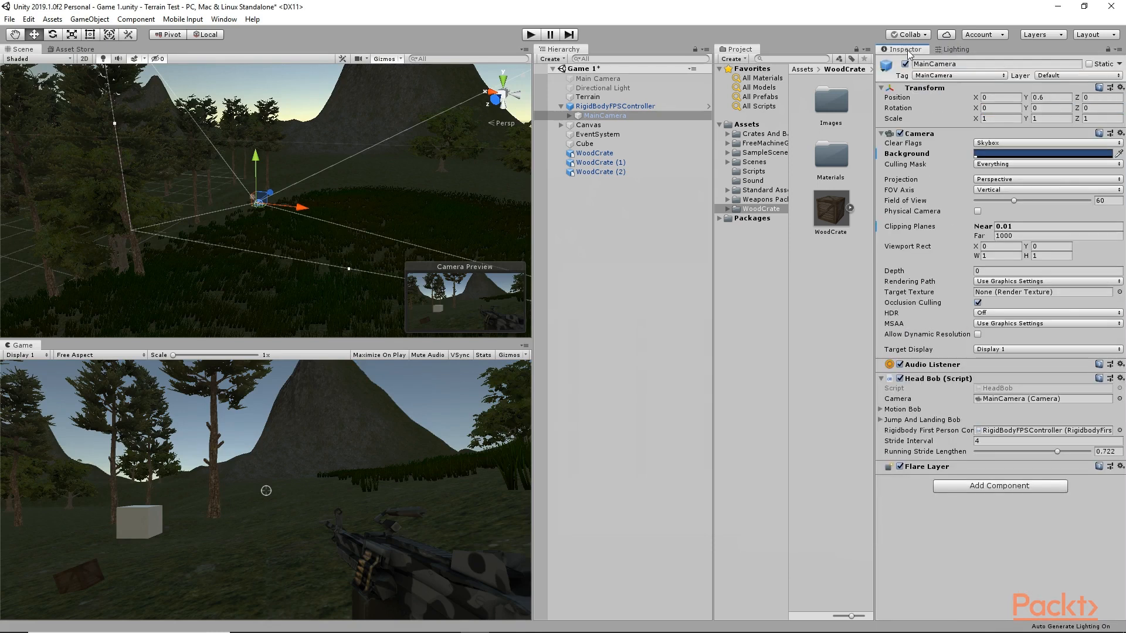
pyautogui.click(607, 88)
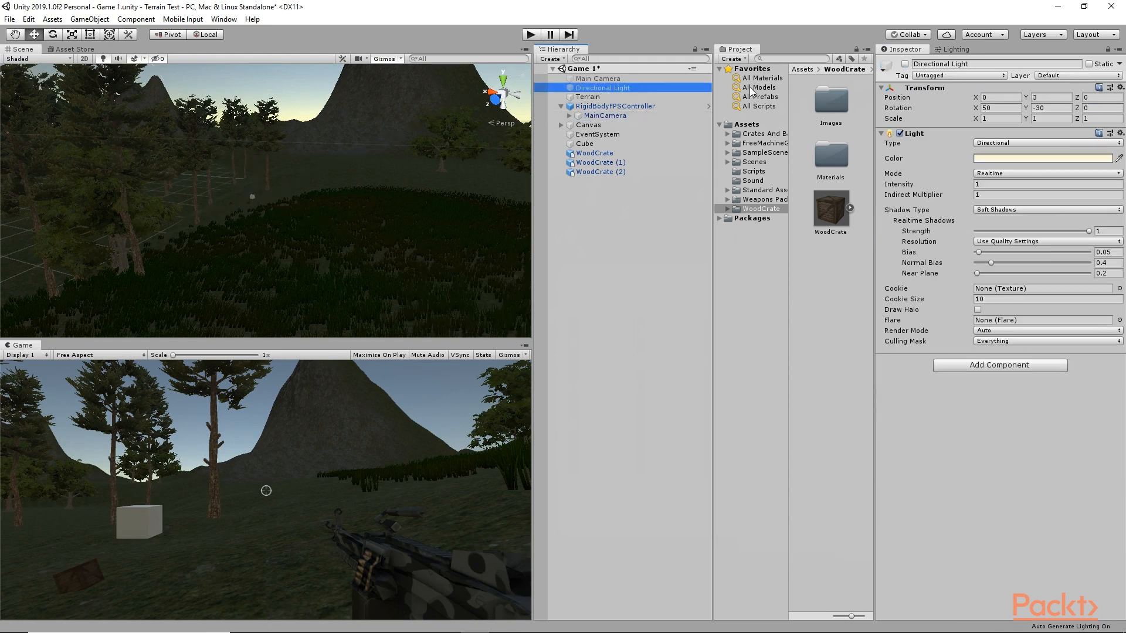
pyautogui.click(905, 64)
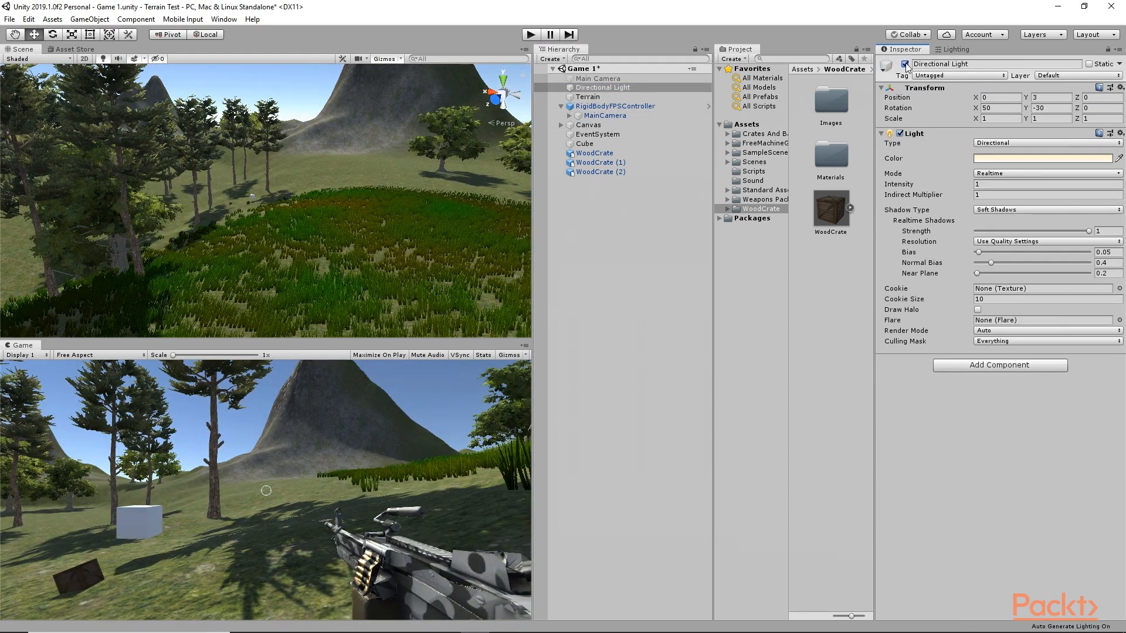